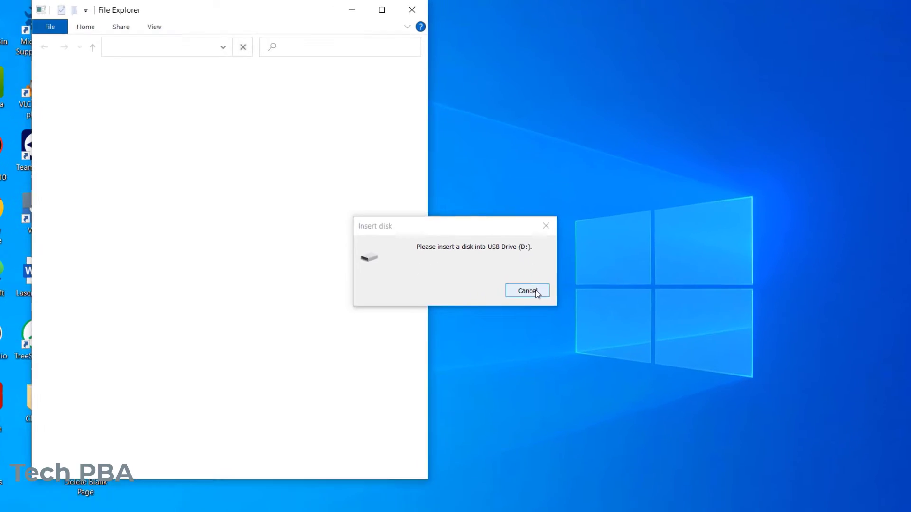
Reopen This PC and retry USB Drive (D:), cancelling both Insert disk prompts.
click(555, 417)
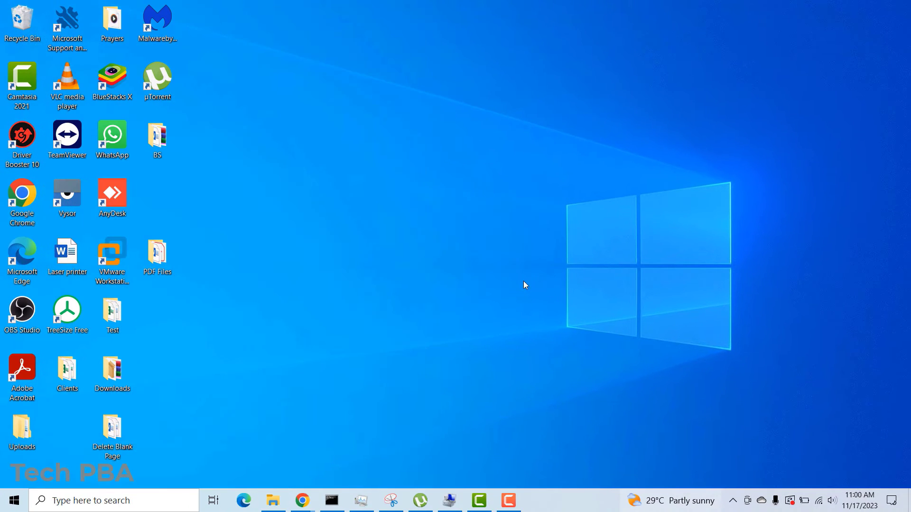
key(super+e)
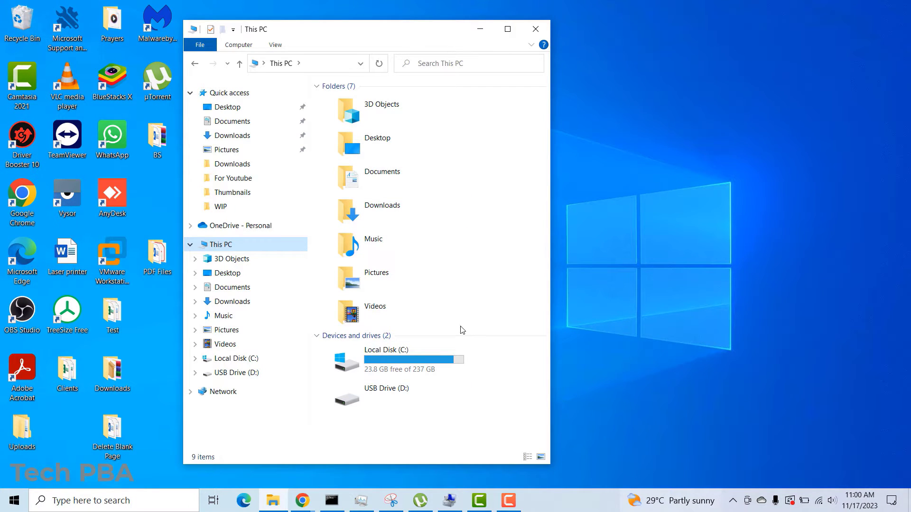
double_click(399, 401)
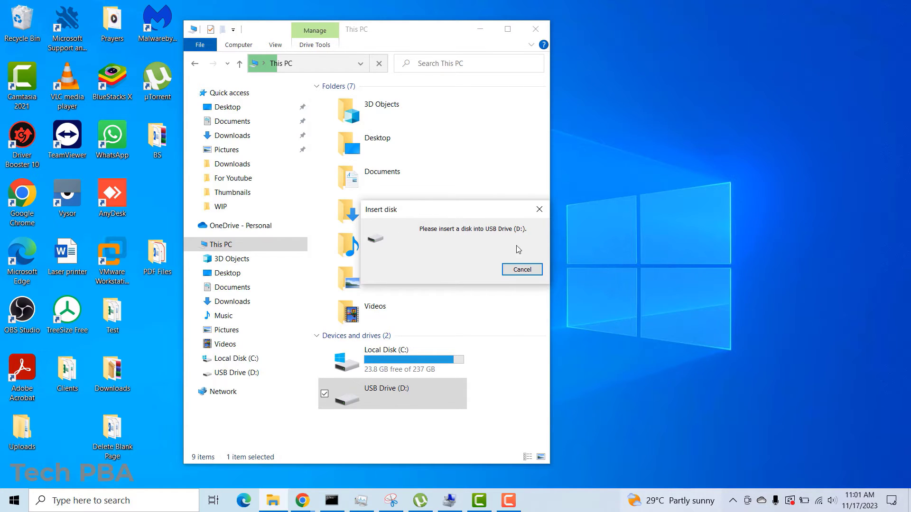
click(522, 269)
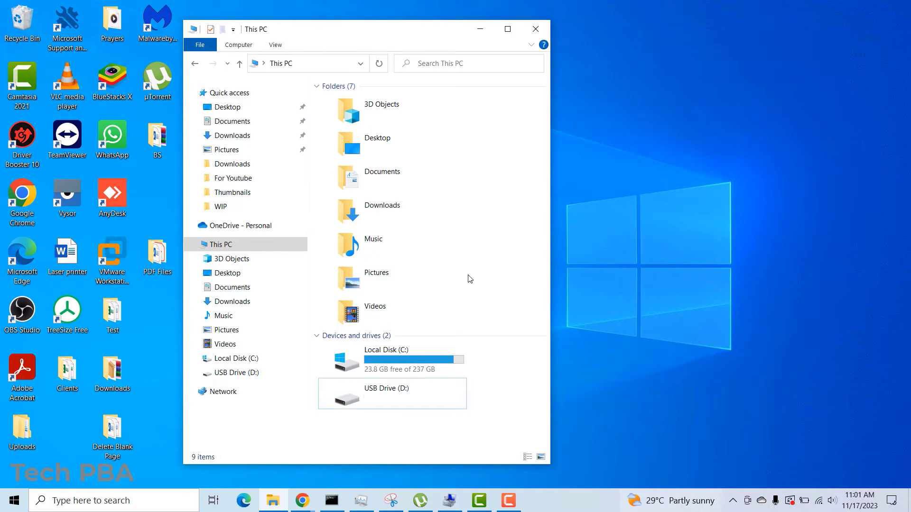
Open Computer Management from This PC and view Disk Management's 14.56 GB unallocated USB disk.
right_click(228, 247)
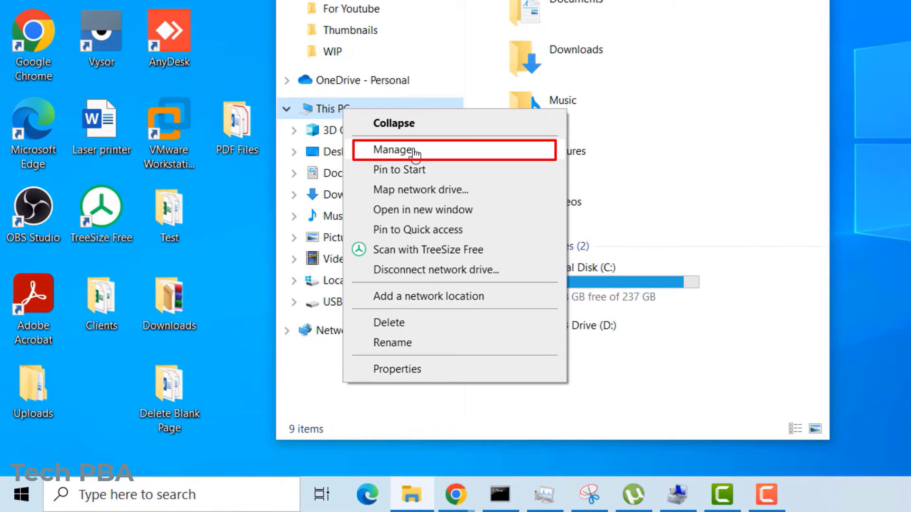
click(415, 151)
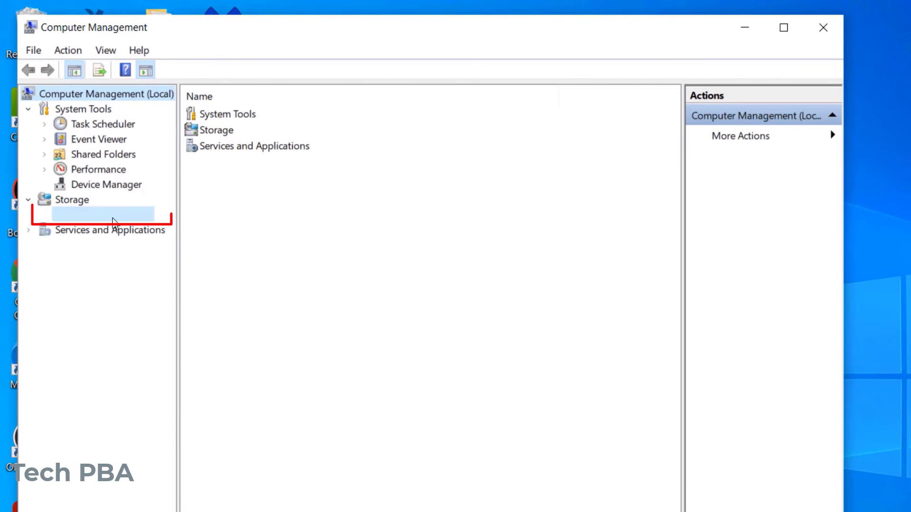
click(114, 218)
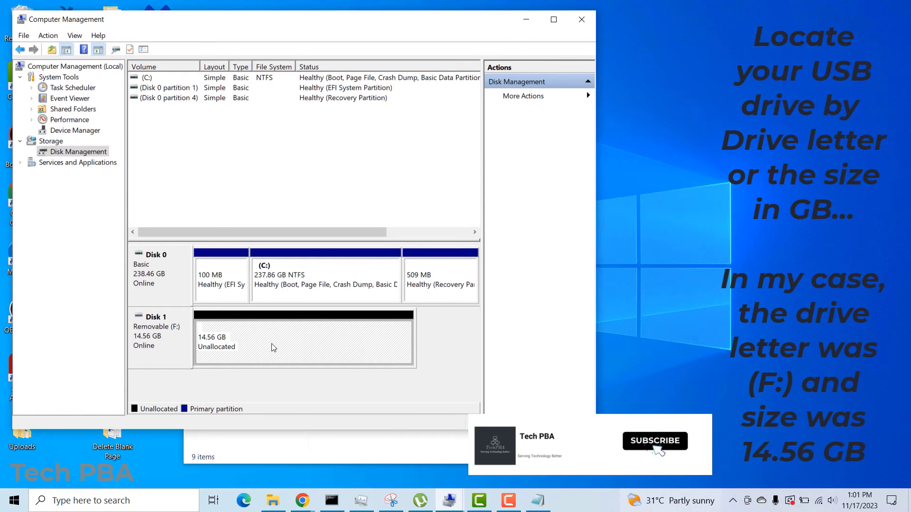
Start a New Simple Volume on the unallocated space, keeping 14905 MB and drive letter D.
right_click(274, 347)
click(324, 353)
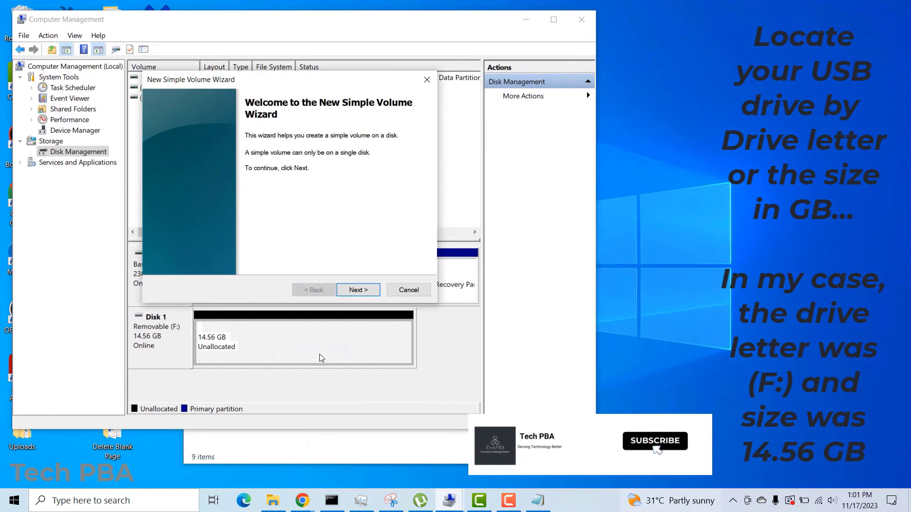
click(359, 291)
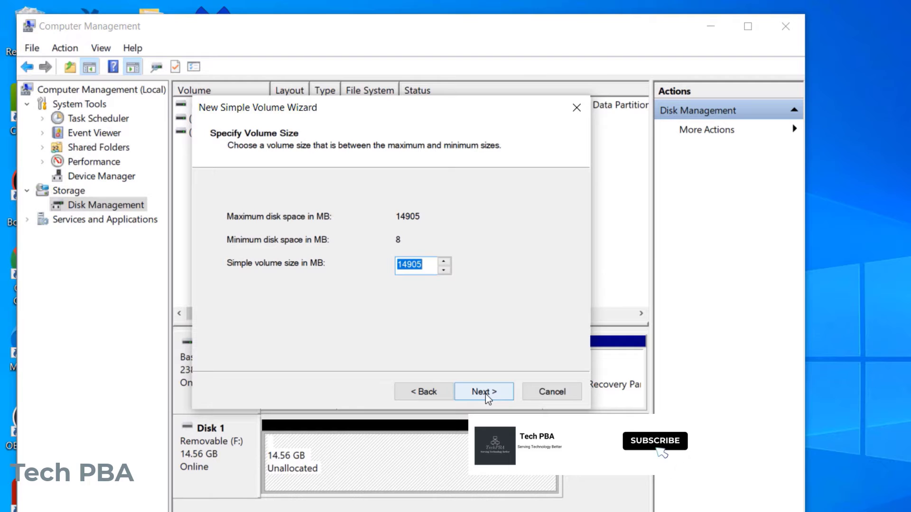
click(487, 394)
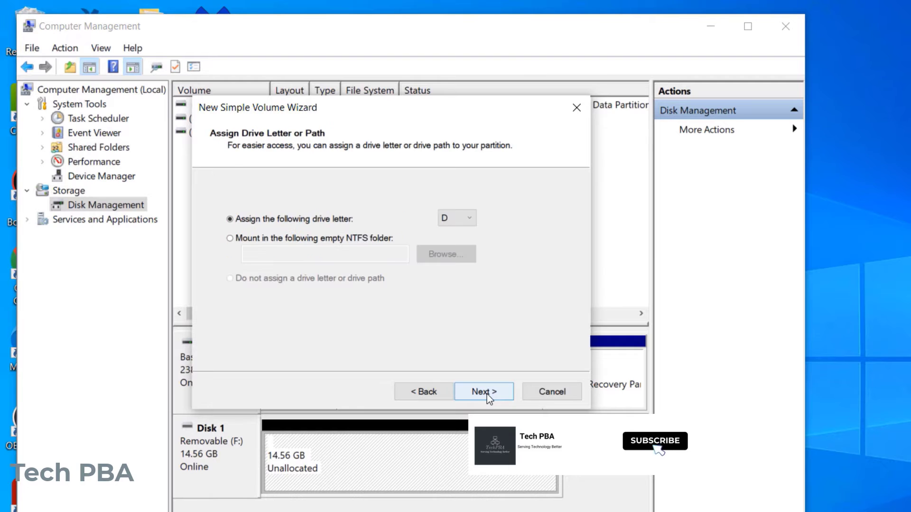
click(469, 219)
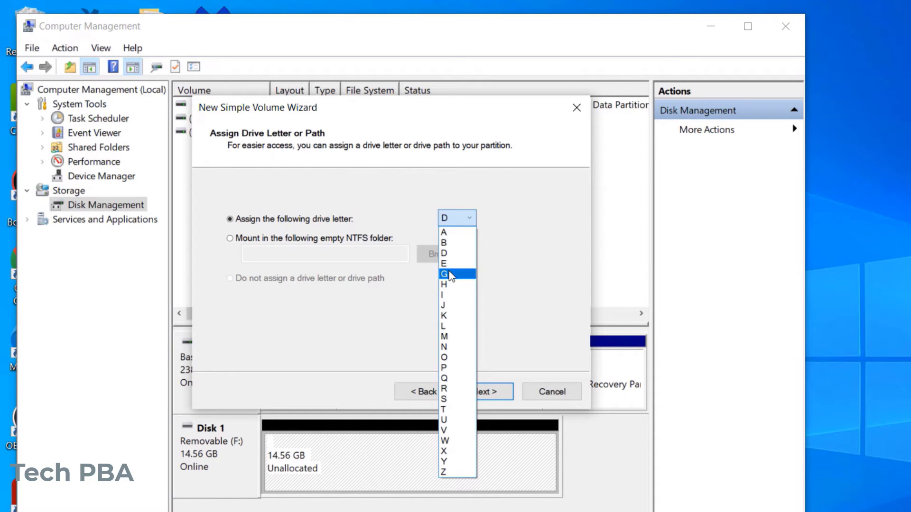
click(525, 256)
Format the volume as NTFS with the label Tech and review the summary.
click(482, 393)
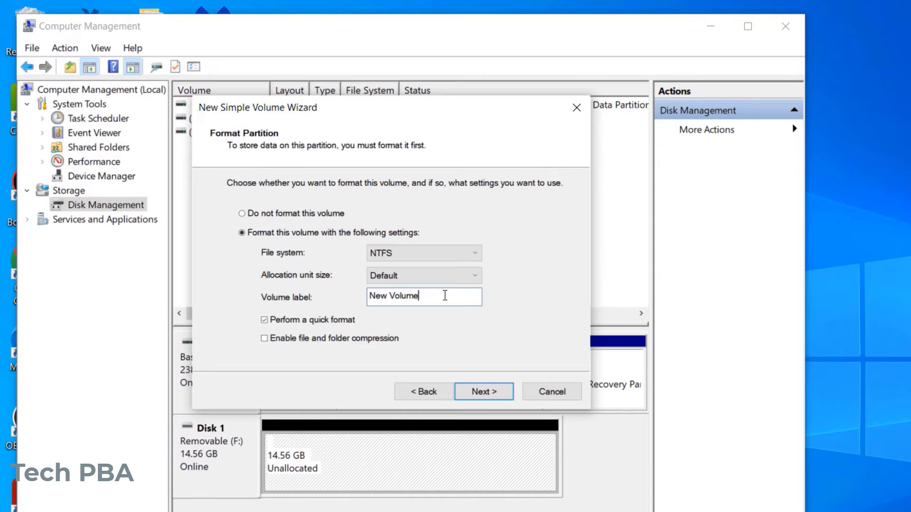
drag(446, 295, 314, 291)
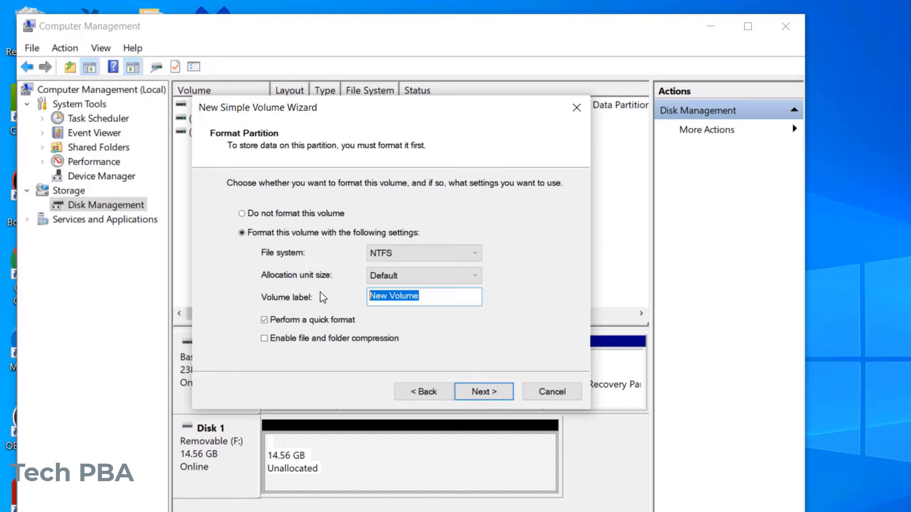
text(Te)
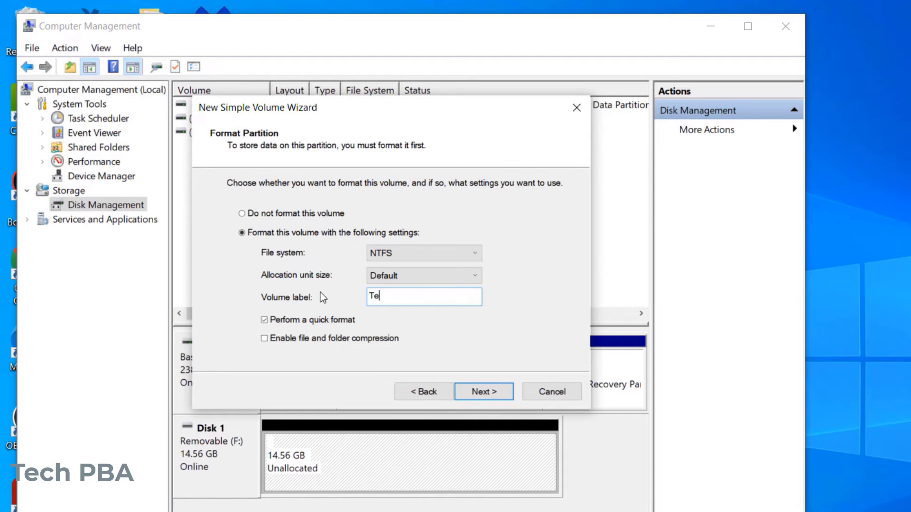
text(ck)
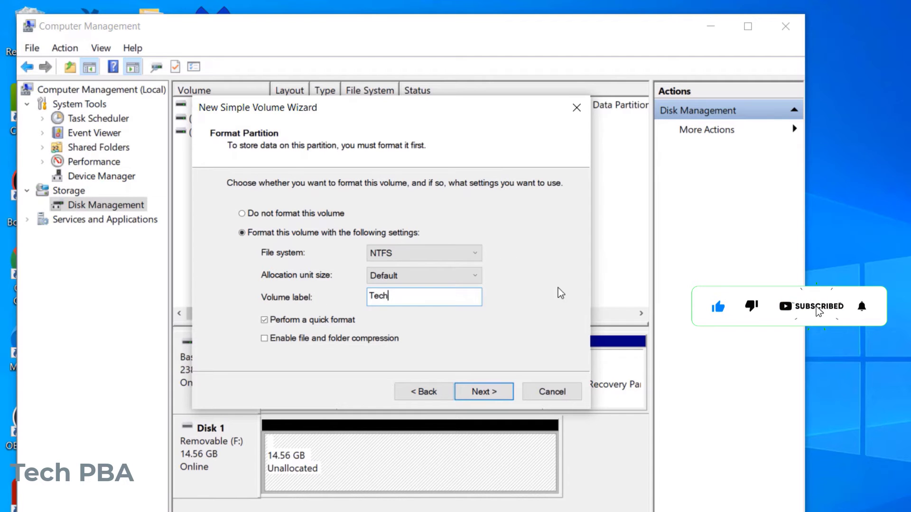
click(484, 393)
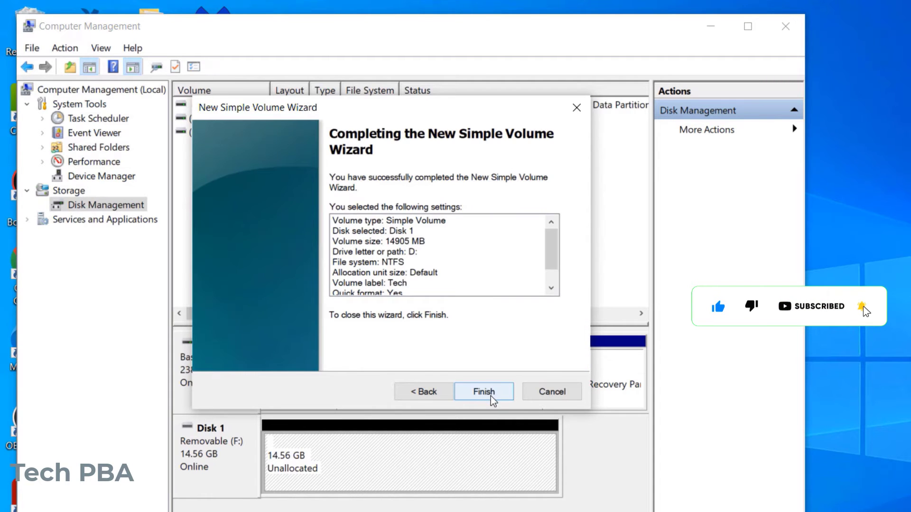
Finish creating the Tech volume, then open Tech (D:) from This PC to see it empty.
click(485, 392)
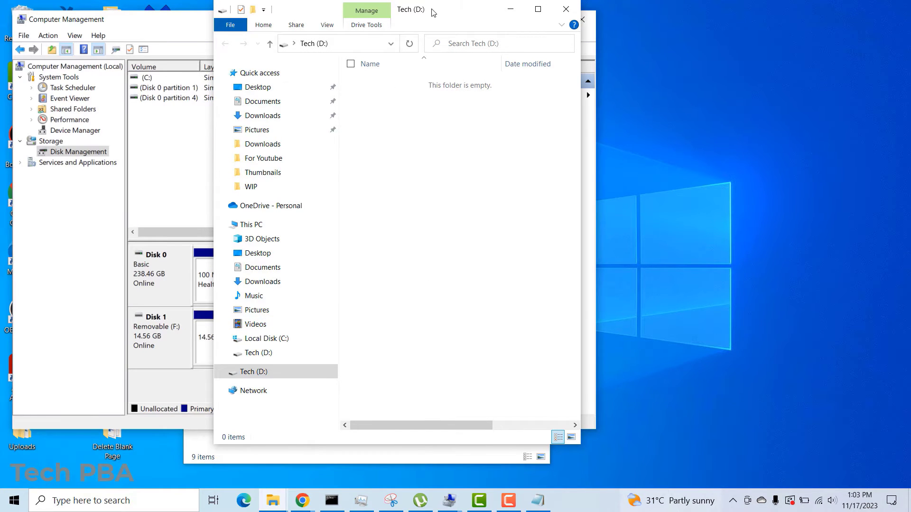
drag(432, 13, 353, 18)
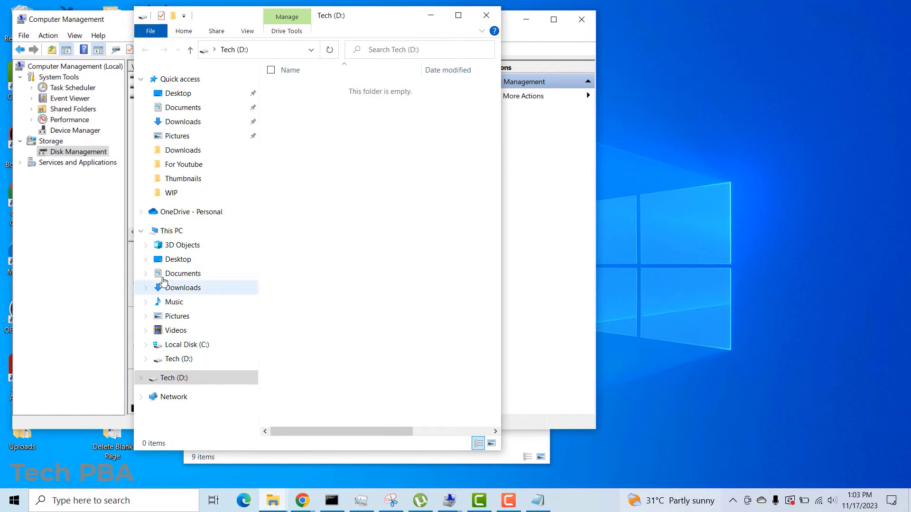
click(176, 231)
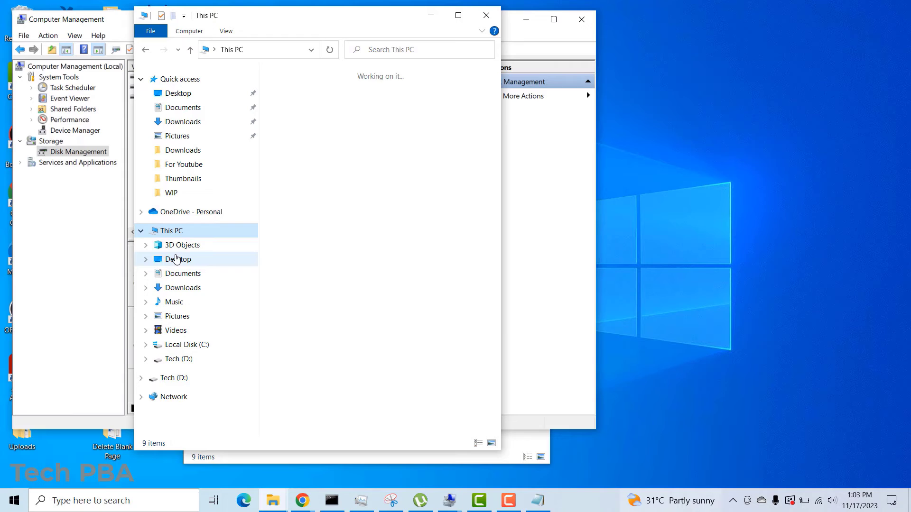
click(371, 389)
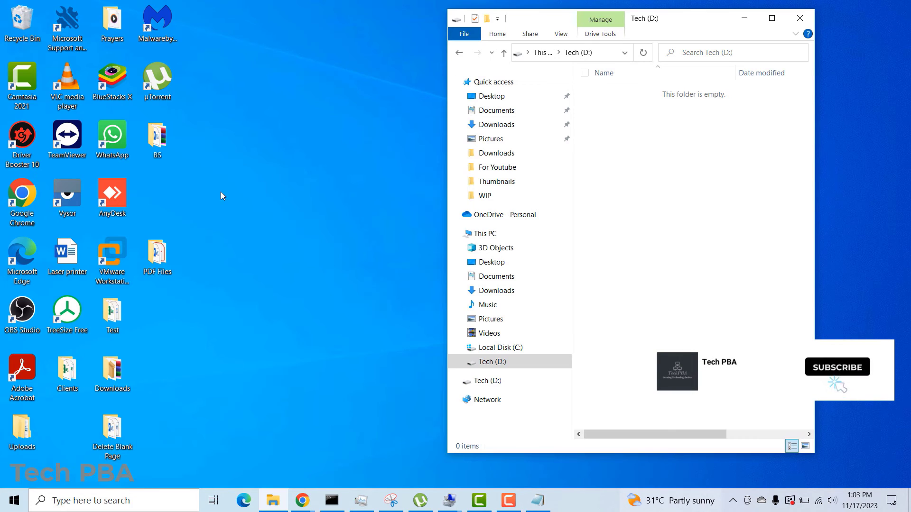
Drag the BS, PDF Files and Downloads desktop folders into Tech (D:) to copy them.
click(306, 168)
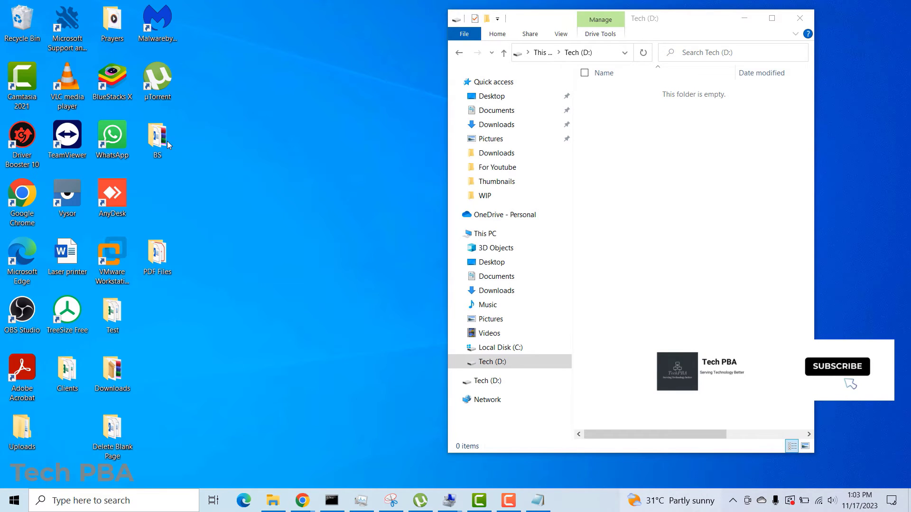
drag(155, 139, 641, 148)
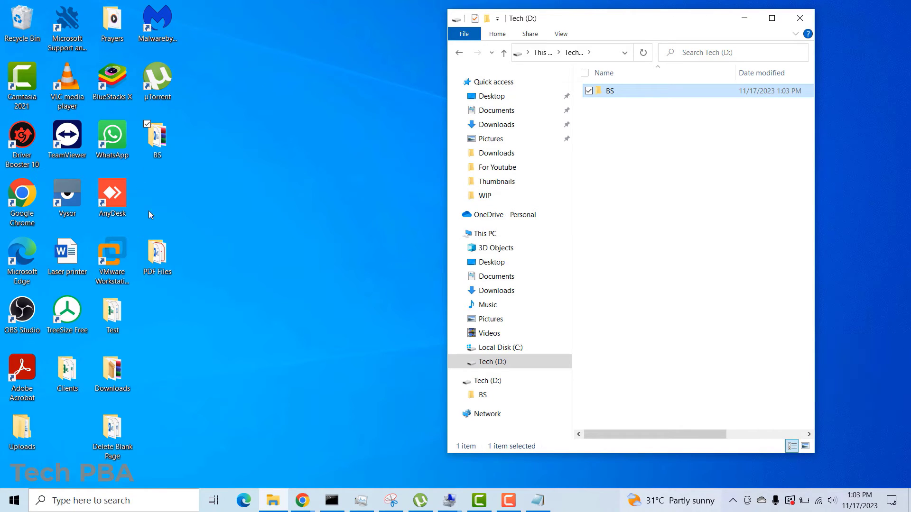
drag(158, 256, 651, 209)
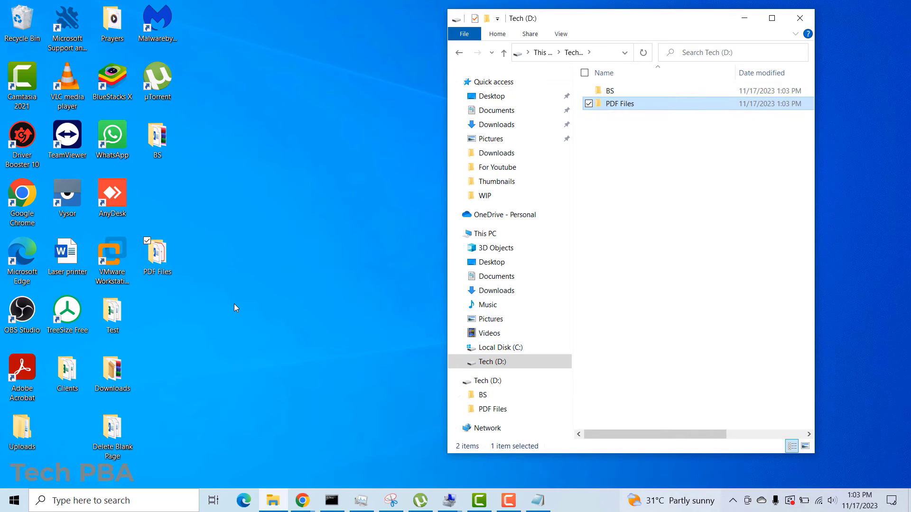
click(112, 372)
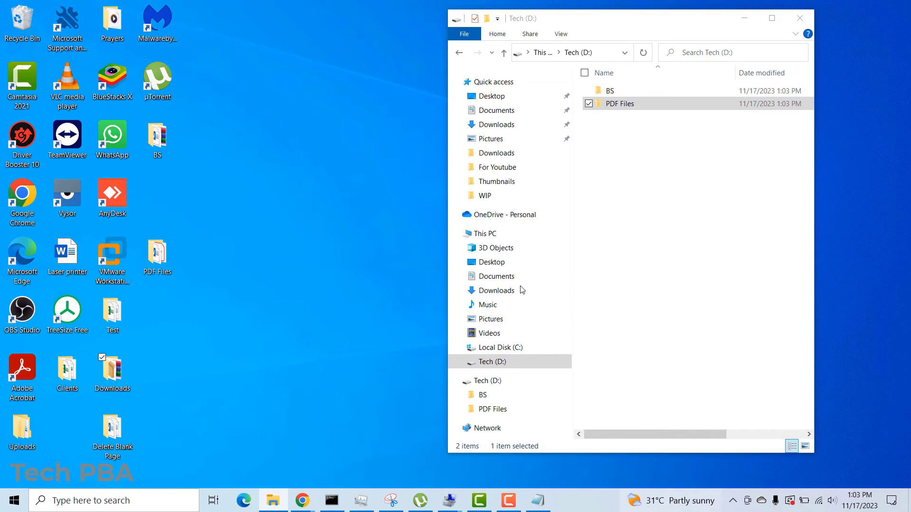
drag(522, 289, 629, 281)
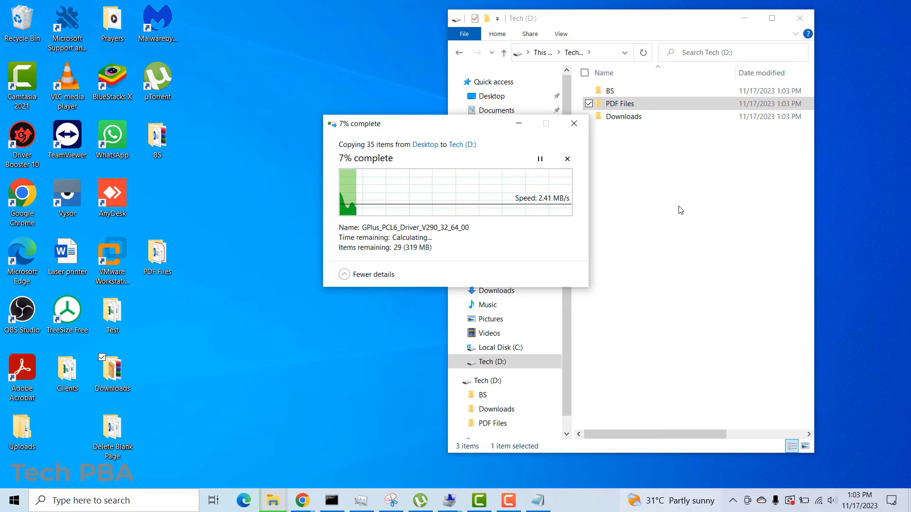
Permanently delete the BS and PDF Files folders from Tech (D:) with Shift+Delete.
click(663, 212)
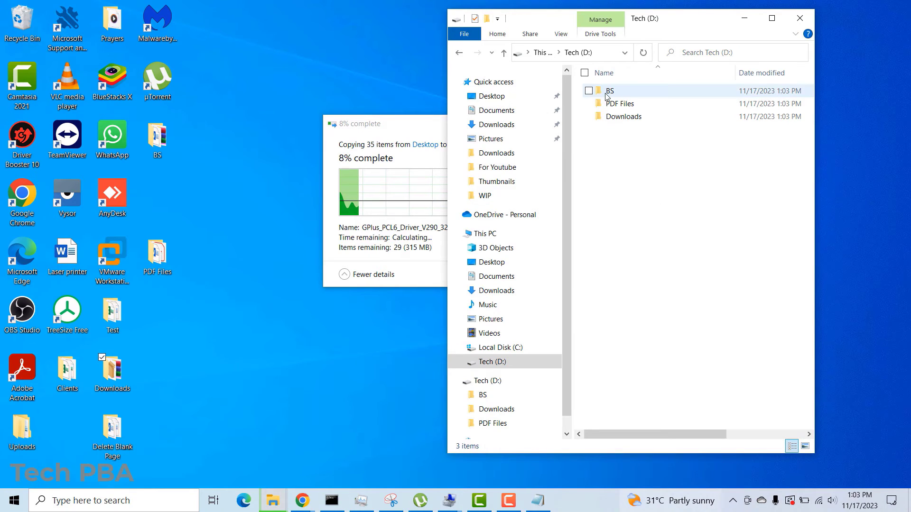
click(588, 90)
click(589, 103)
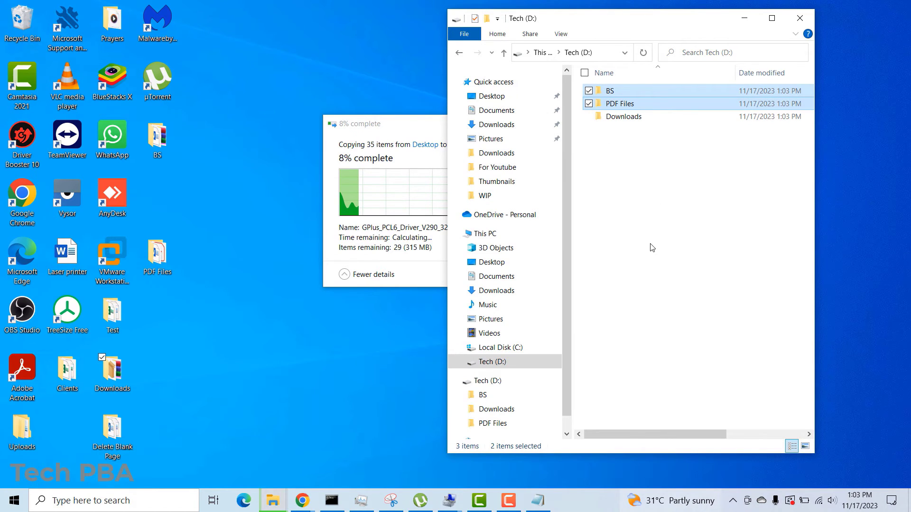
key(shift+Delete)
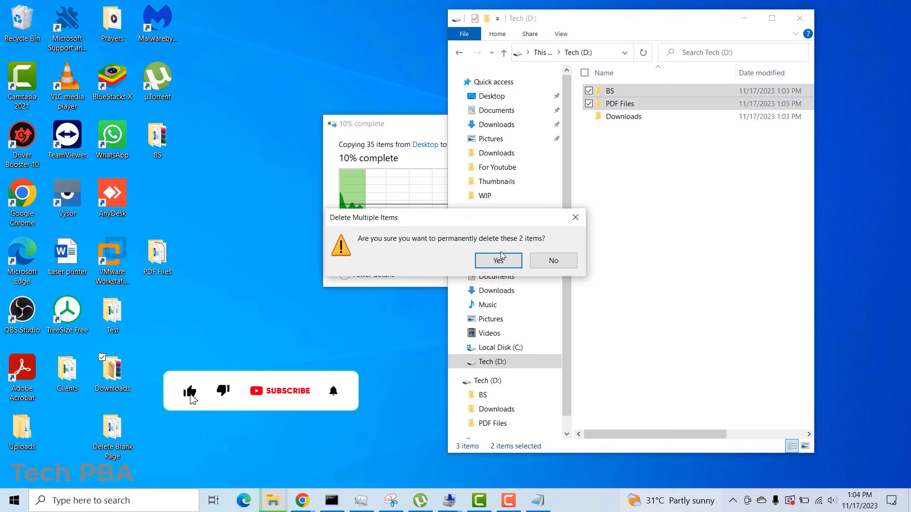
click(499, 259)
click(433, 169)
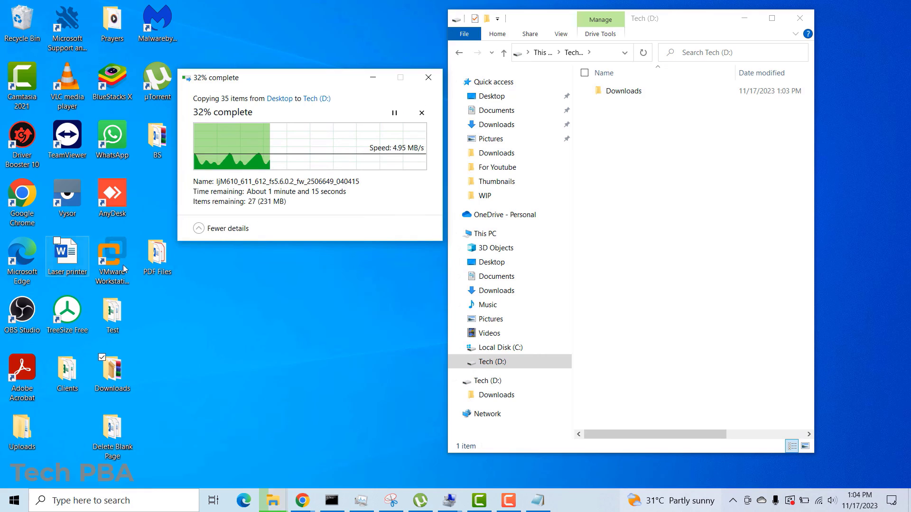
Cut the Laser printer document from the desktop and paste it into Tech (D:).
drag(63, 257, 67, 259)
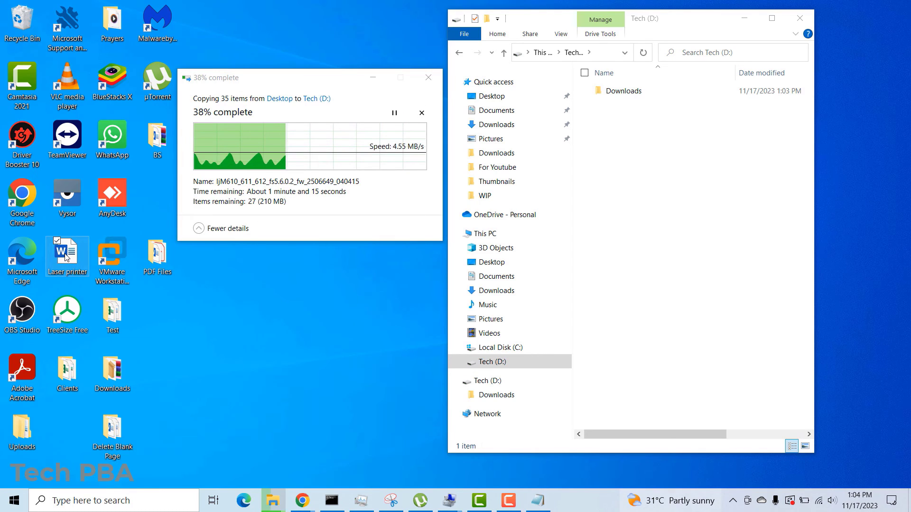
right_click(64, 259)
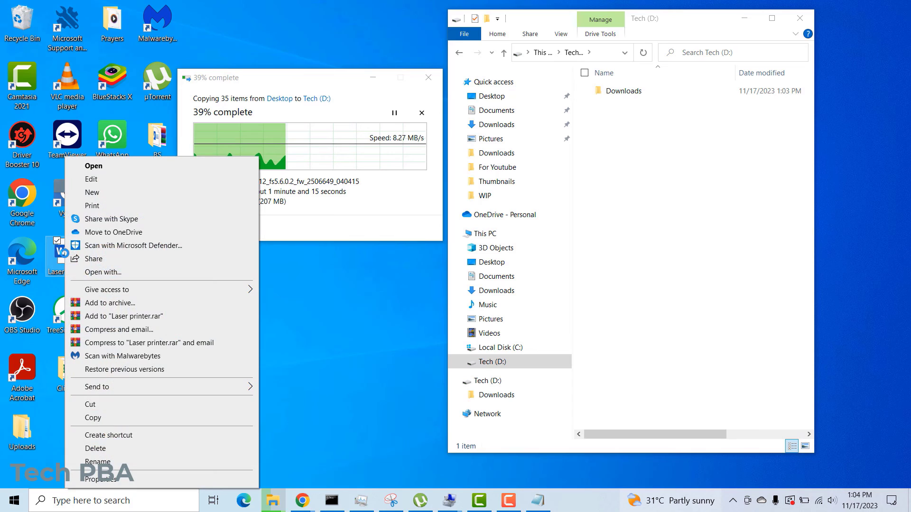
click(93, 405)
click(659, 191)
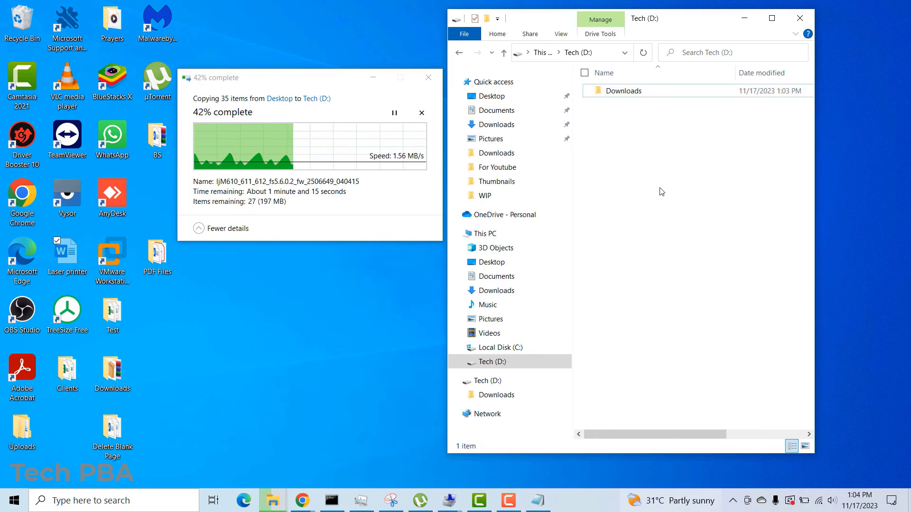
right_click(662, 191)
click(688, 273)
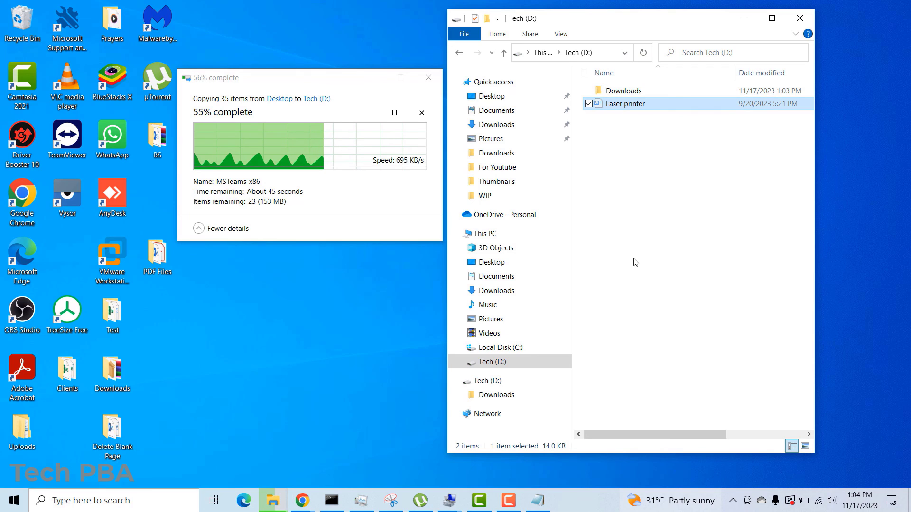
click(220, 326)
right_click(219, 326)
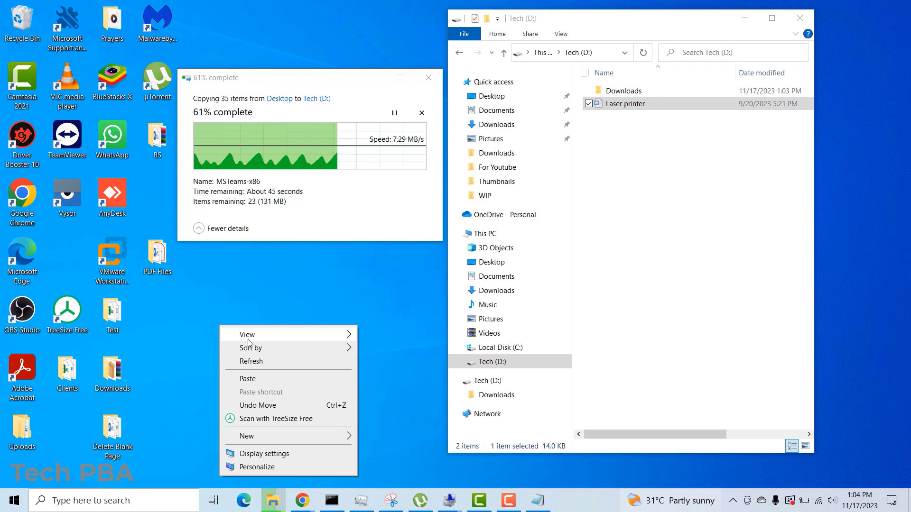